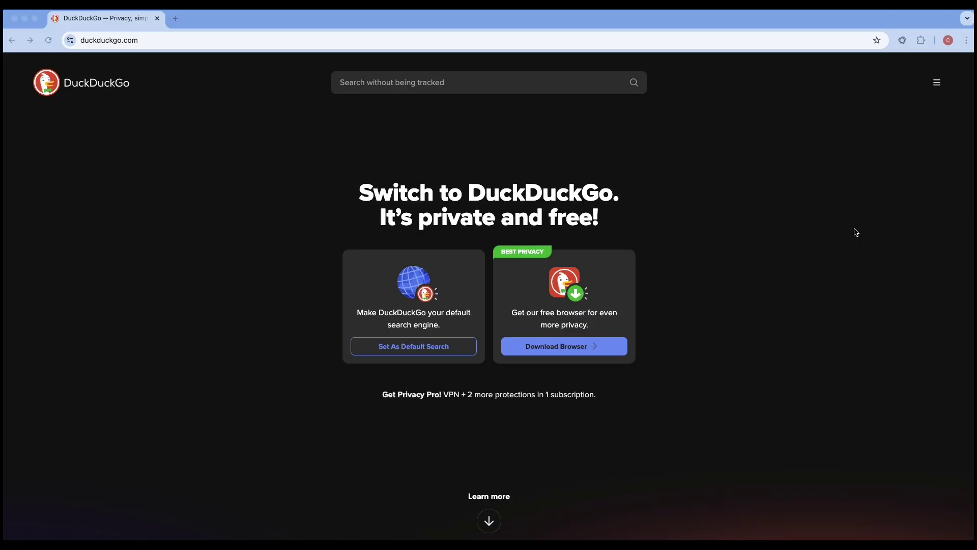
Search Google for 'saml tracer' from the Chrome address bar.
left_click(418, 41)
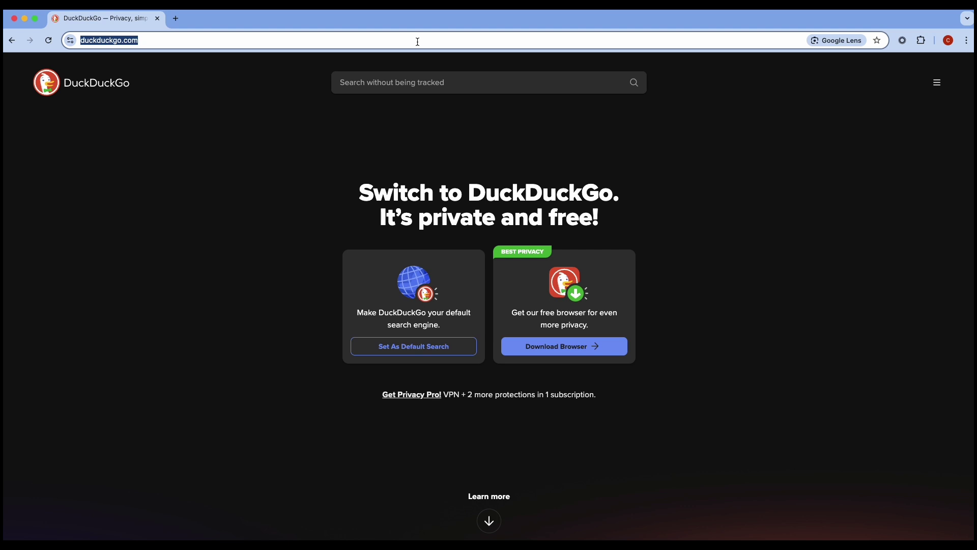
type("saml tra")
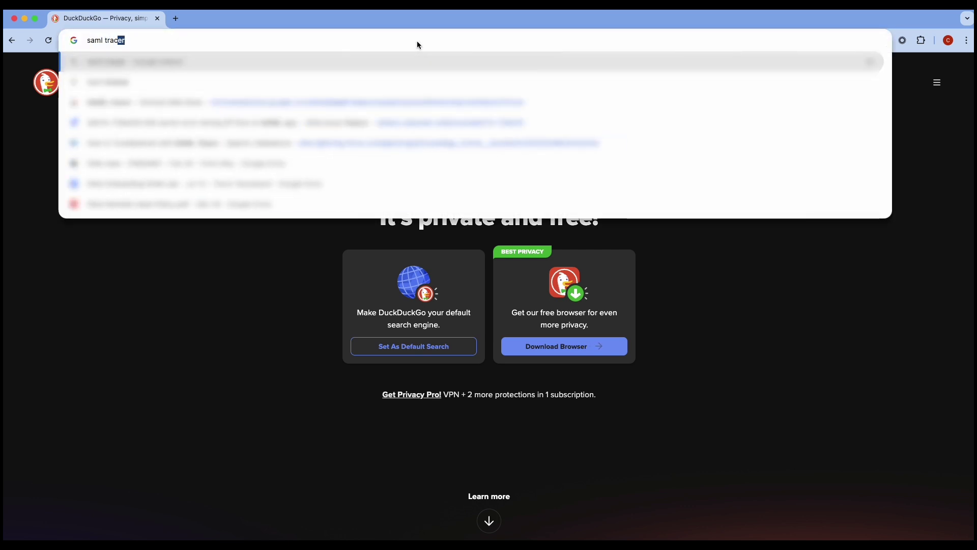
type("cer")
key("Return")
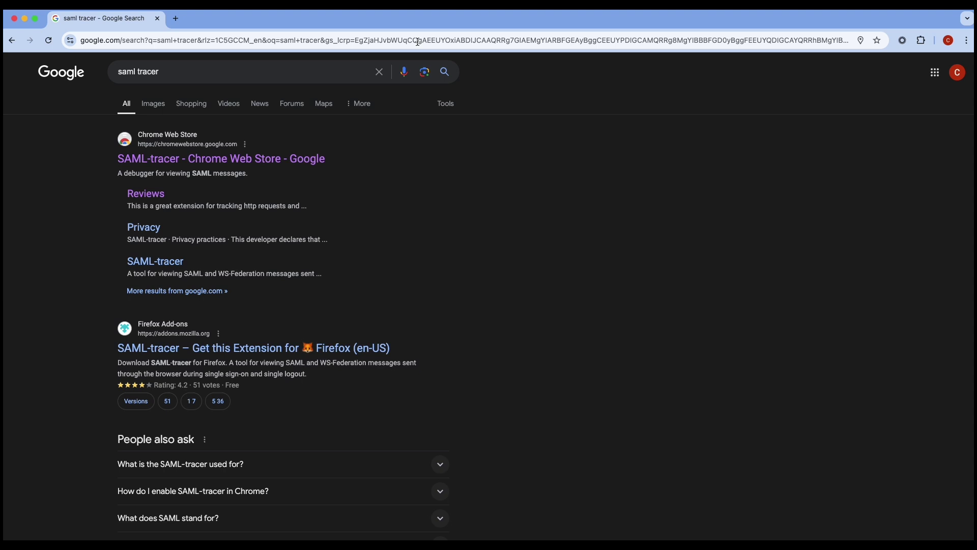
Add the SAML-tracer extension to Chrome, then launch its tracer window from the Extensions menu.
left_click(232, 162)
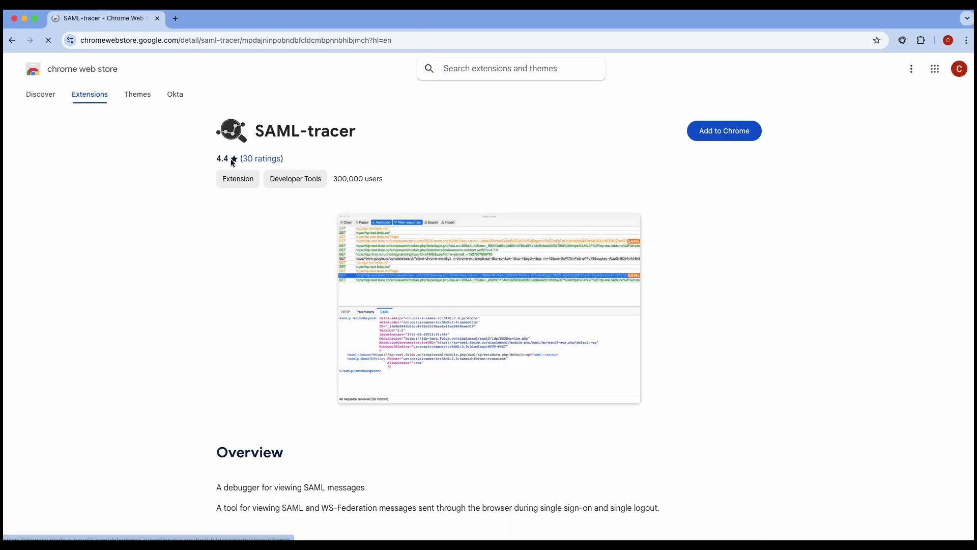
left_click(735, 127)
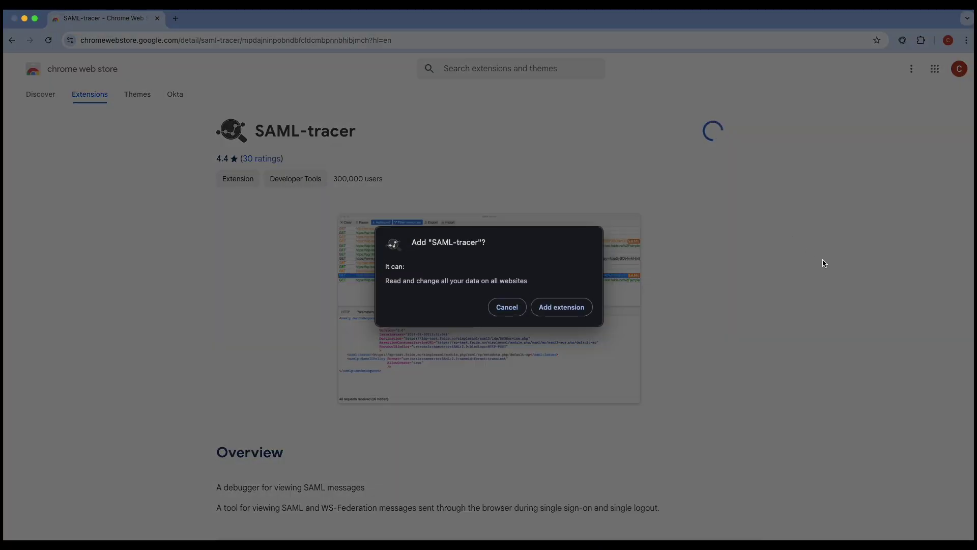
left_click(561, 307)
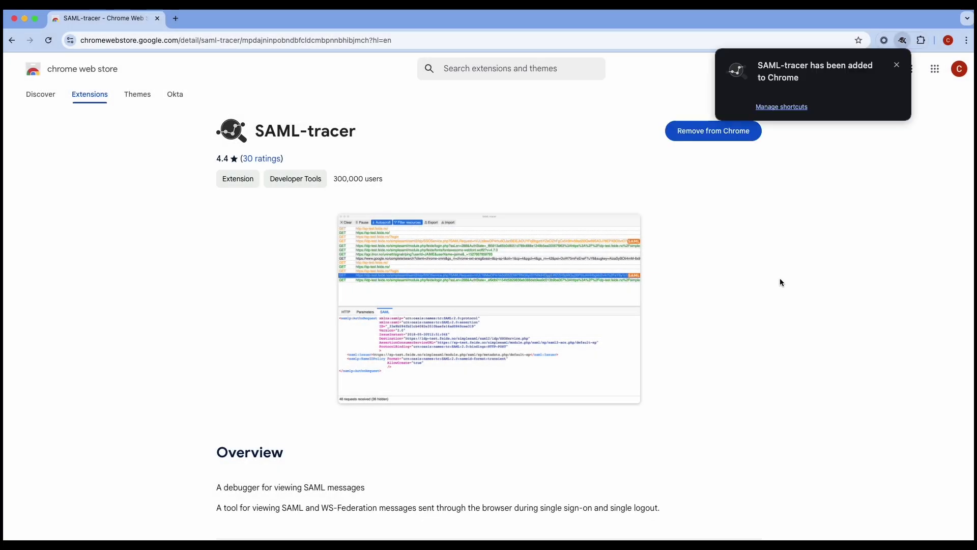
left_click(897, 66)
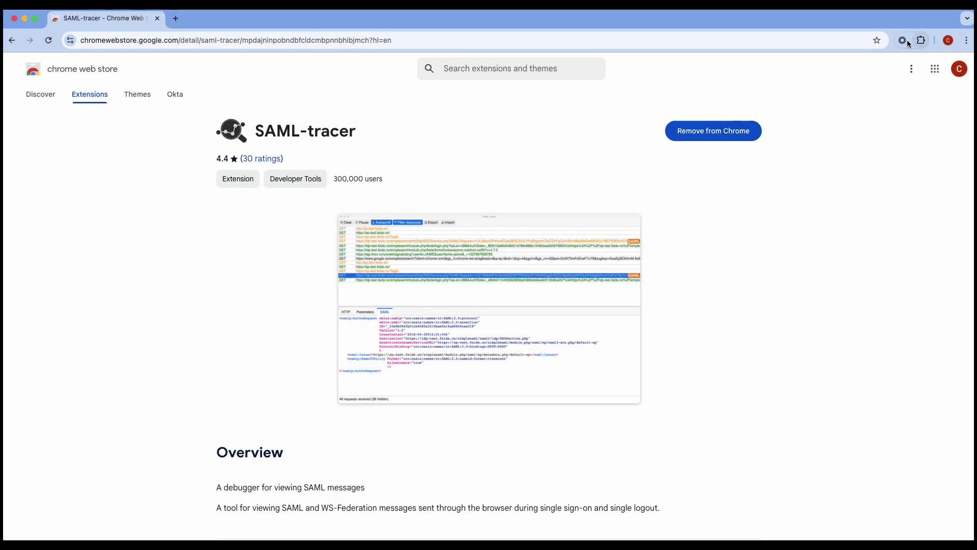
left_click(921, 40)
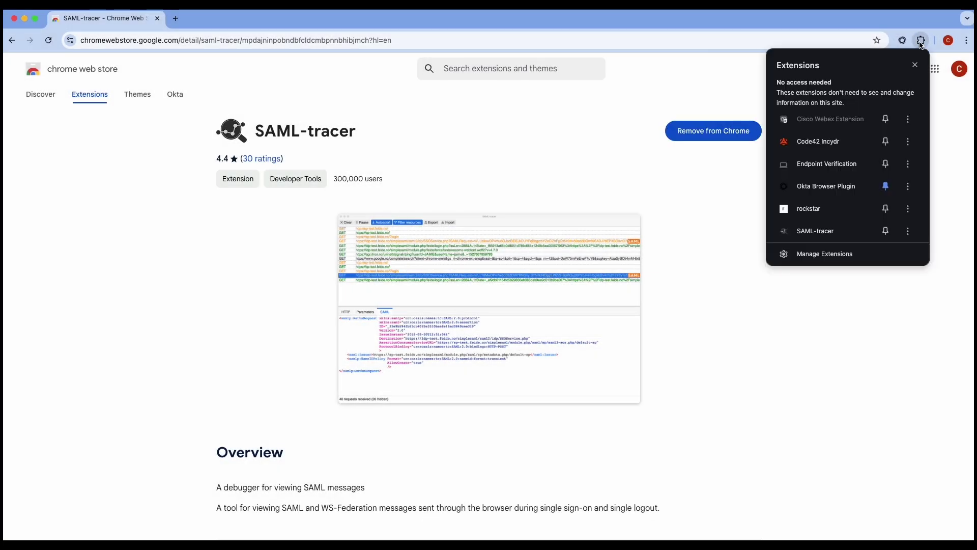
left_click(815, 231)
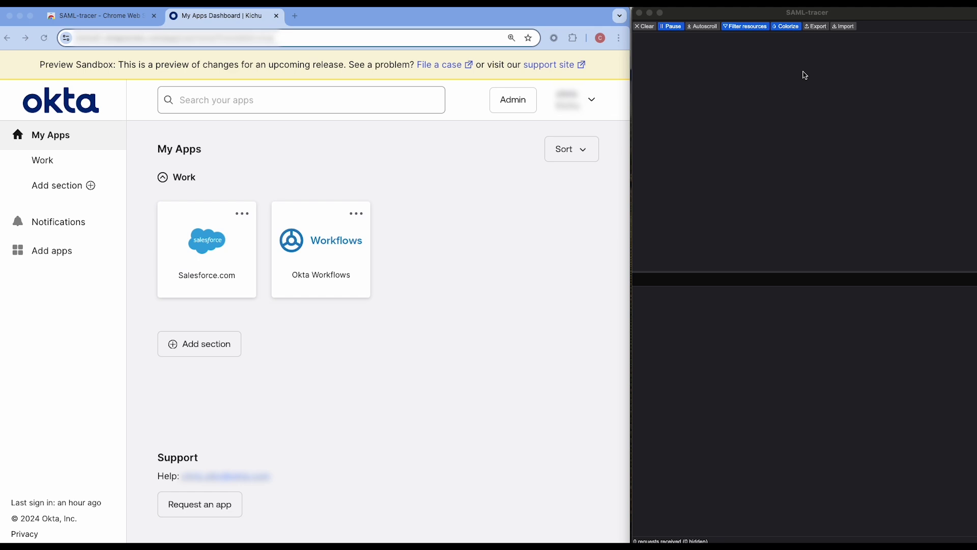
Launch the Salesforce.com tile on Okta My Apps while the SAML-tracer window records.
left_click(670, 29)
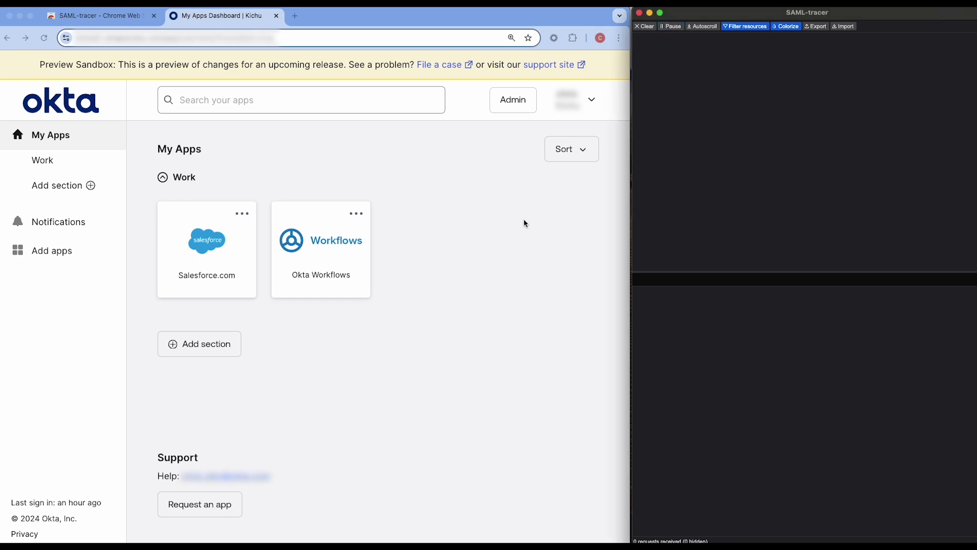
left_click(209, 259)
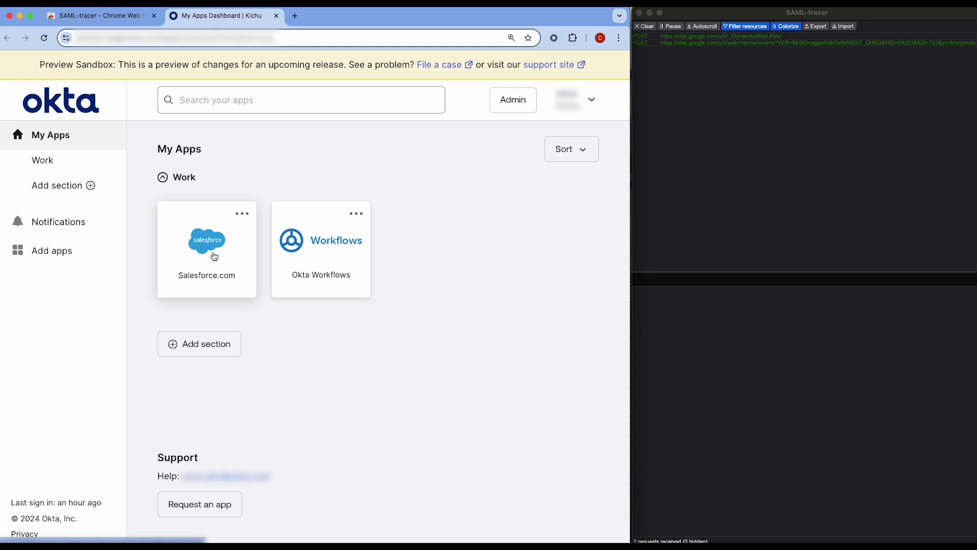
left_click(210, 258)
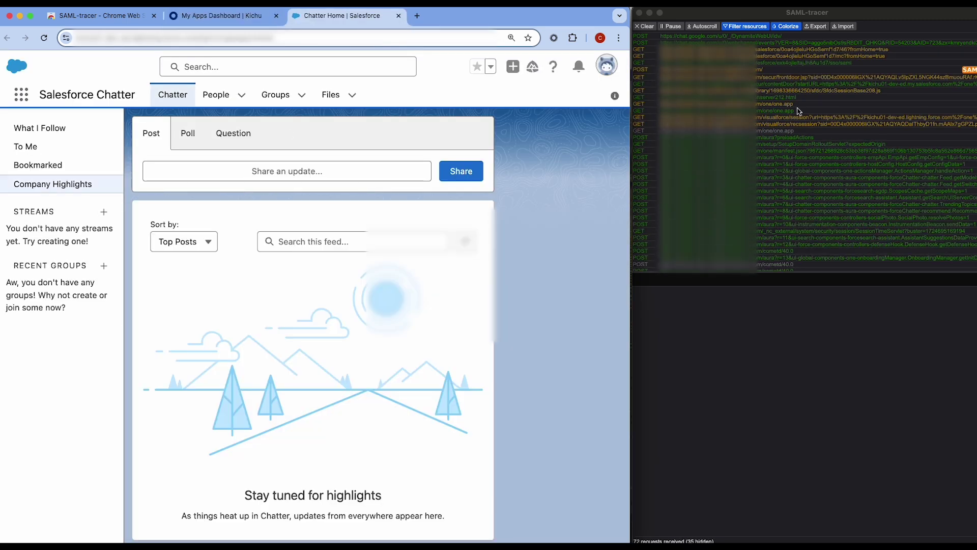
Pause SAML-tracer capture and widen the tracer window slightly.
left_click(673, 30)
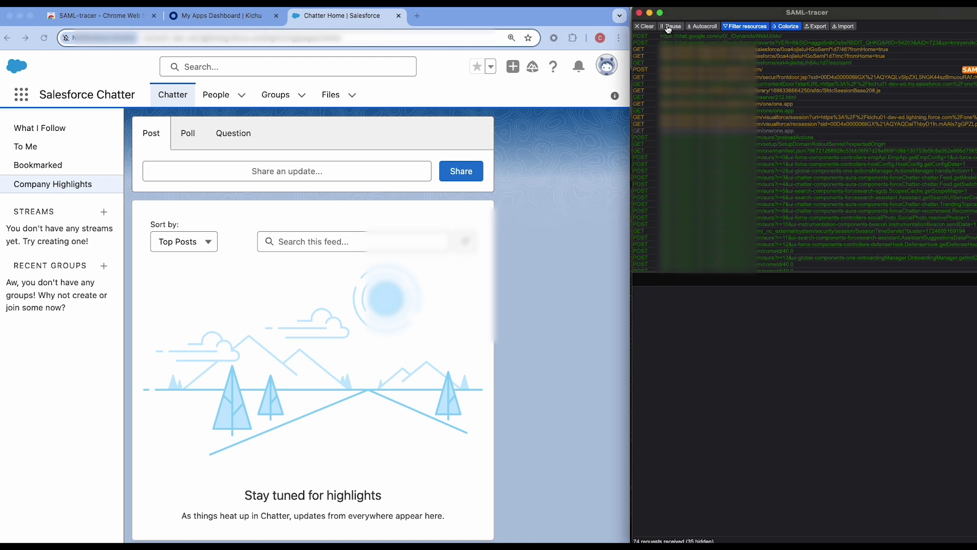
left_click(668, 28)
left_click_drag(631, 305, 627, 305)
Inspect the SAML POST's raw response XML and its signing certificate, then view the Summary tab.
left_click(737, 72)
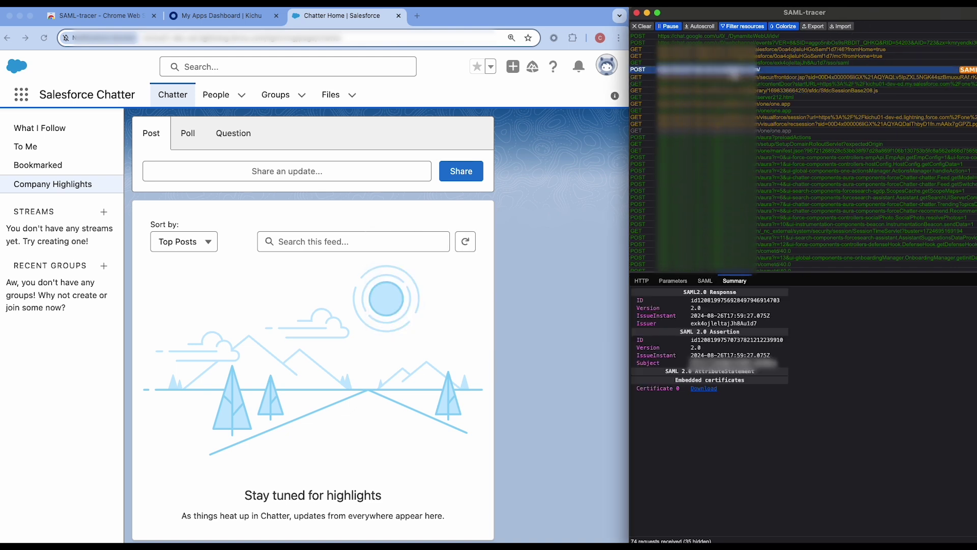
left_click(705, 283)
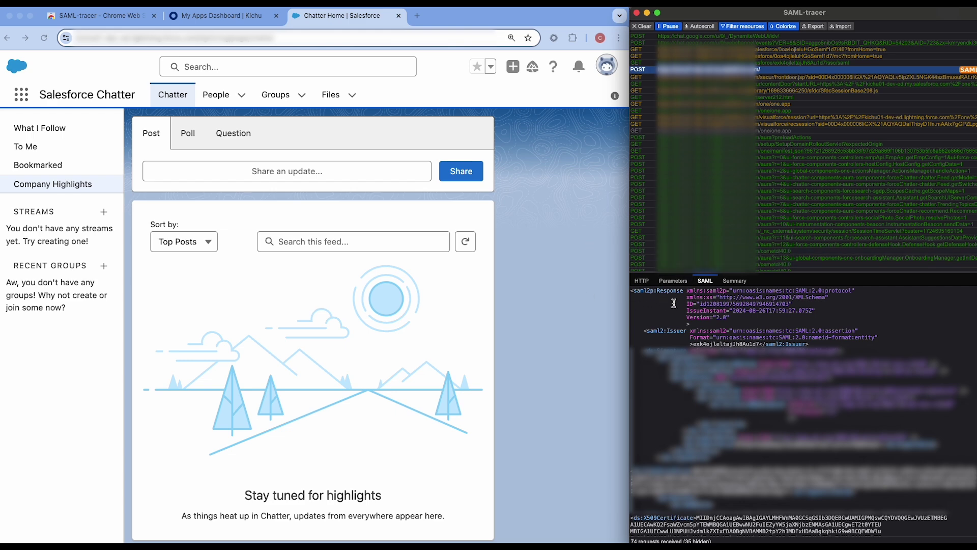
scroll(733, 405, "down", 3)
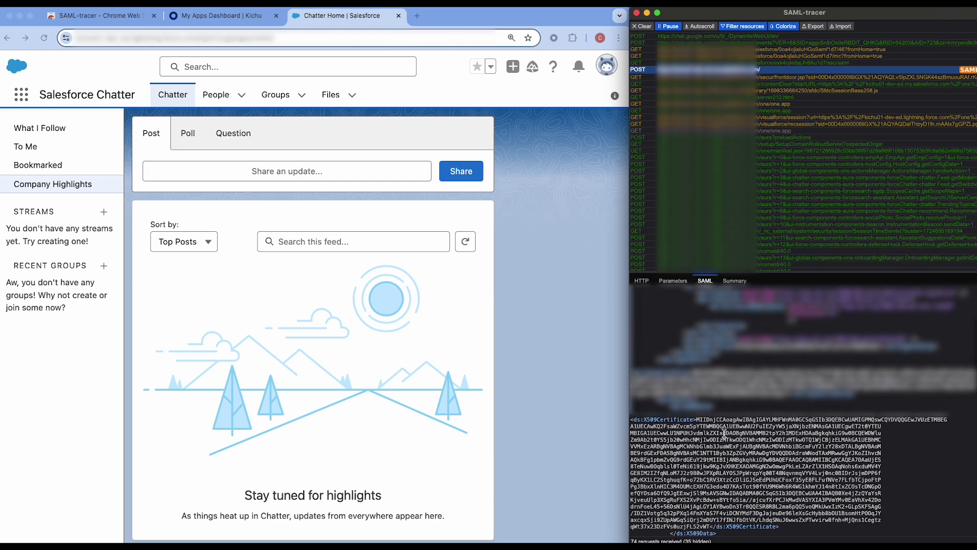
scroll(723, 431, "down", 3)
left_click_drag(697, 357, 791, 448)
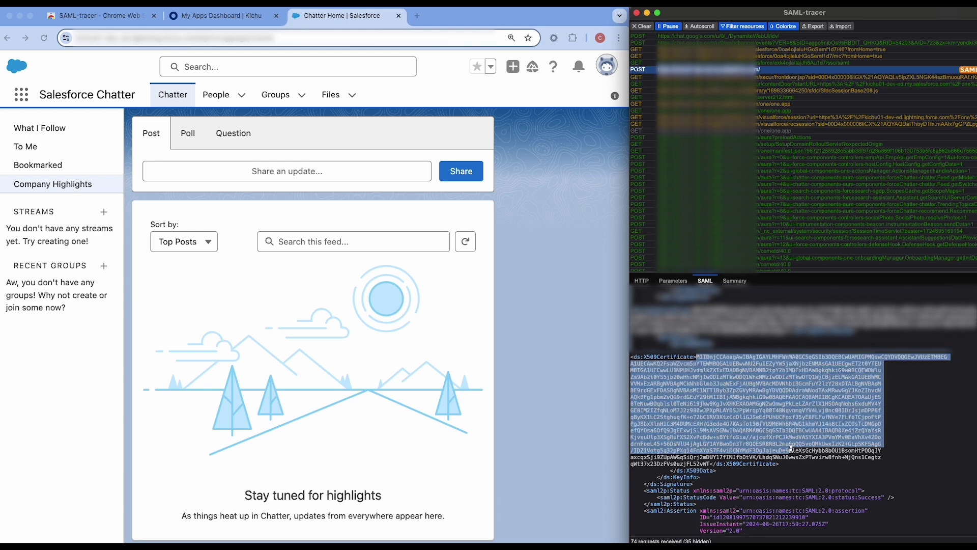
scroll(885, 458, "down", 3)
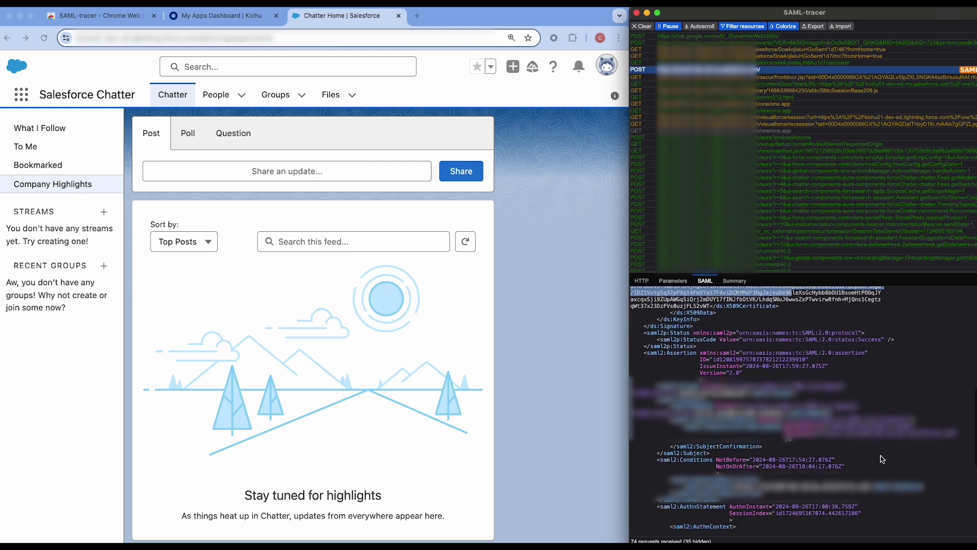
left_click(696, 417)
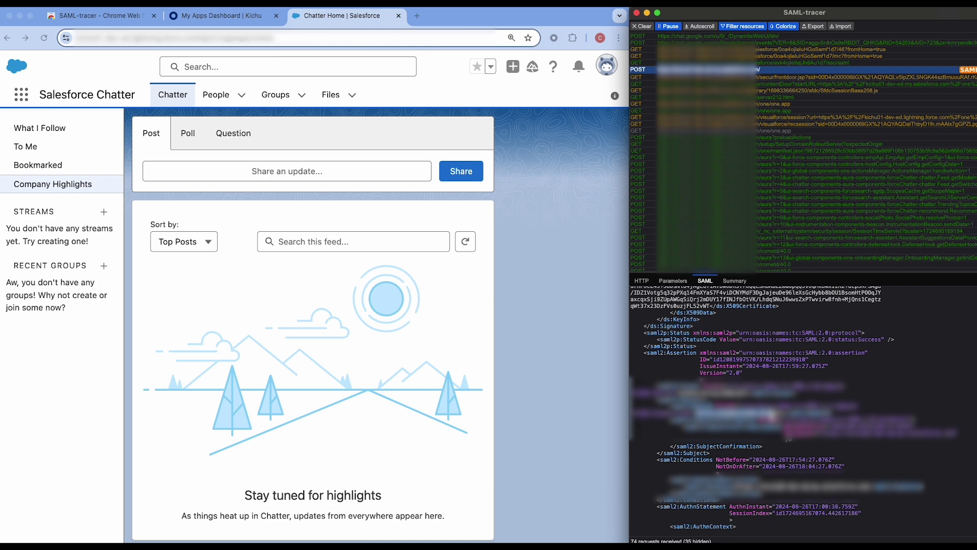
scroll(763, 456, "down", 3)
scroll(763, 454, "down", 1)
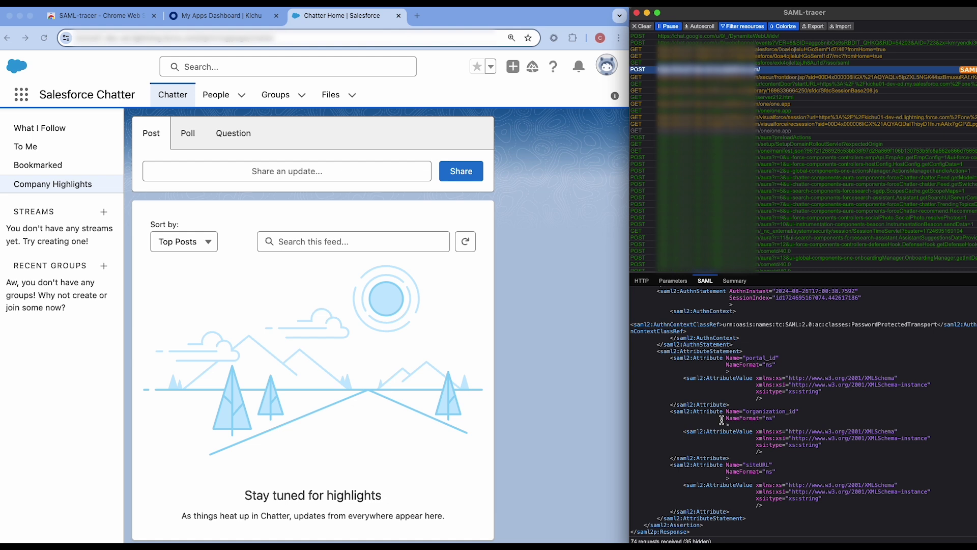
left_click(732, 281)
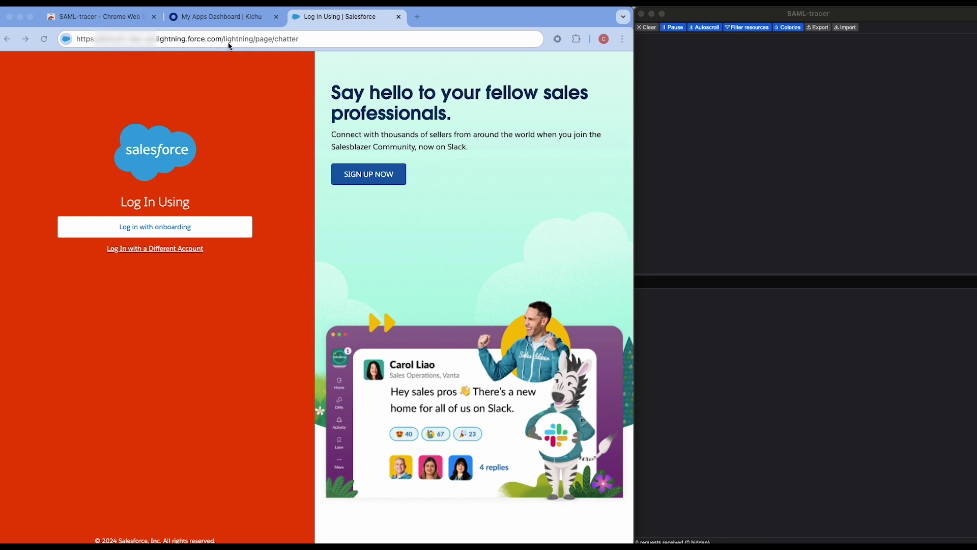
Return to the Salesforce login page and resume SAML-tracer recording.
left_click(217, 19)
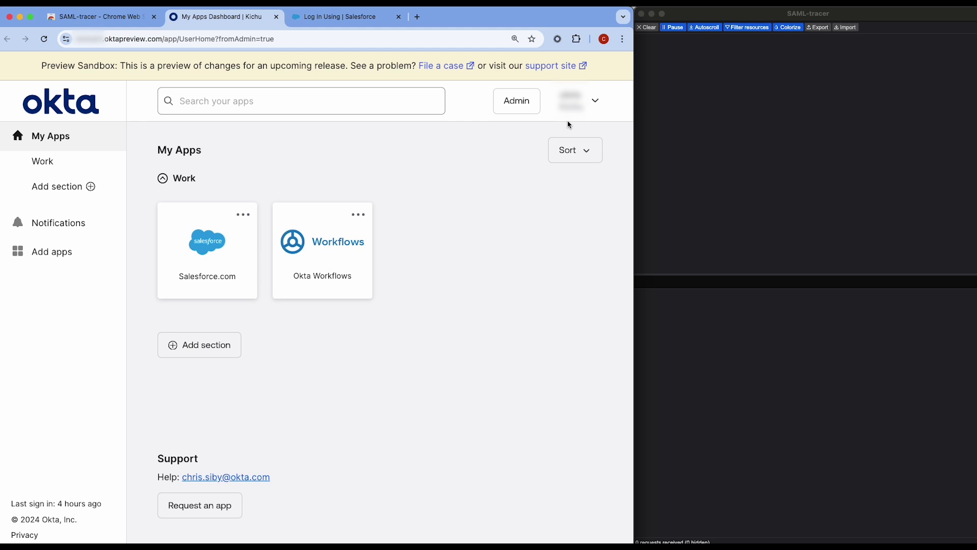
left_click(355, 24)
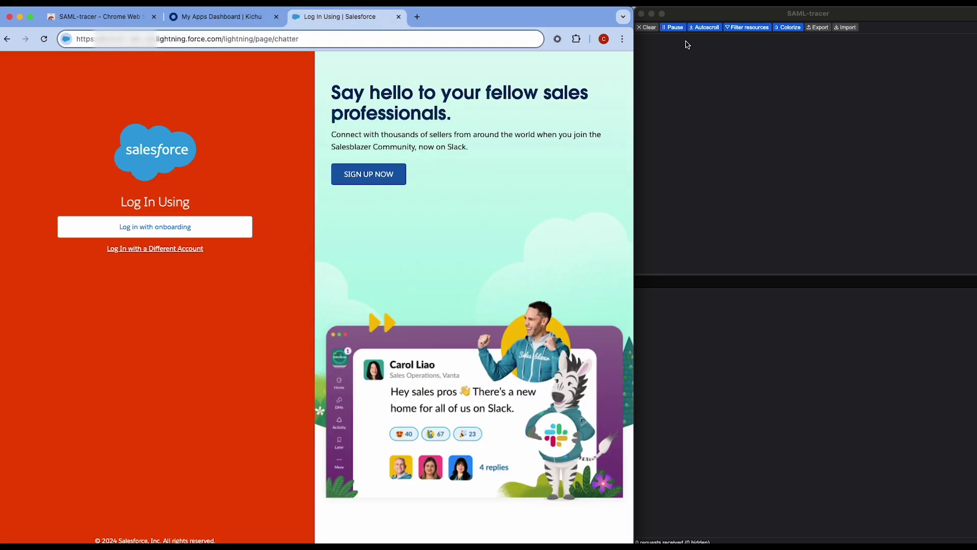
left_click(672, 30)
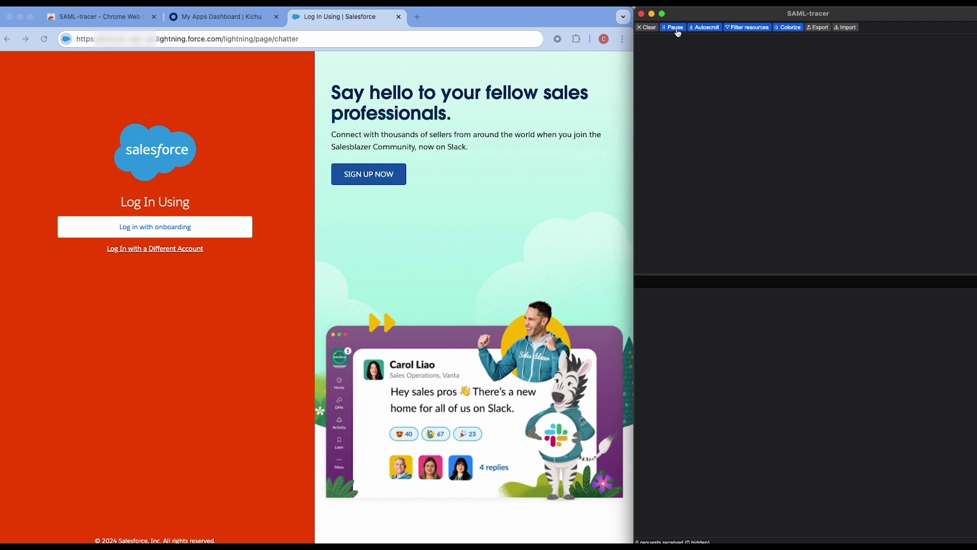
left_click(678, 31)
Reload the Salesforce login page and sign in with 'Log in with onboarding'.
left_click(317, 39)
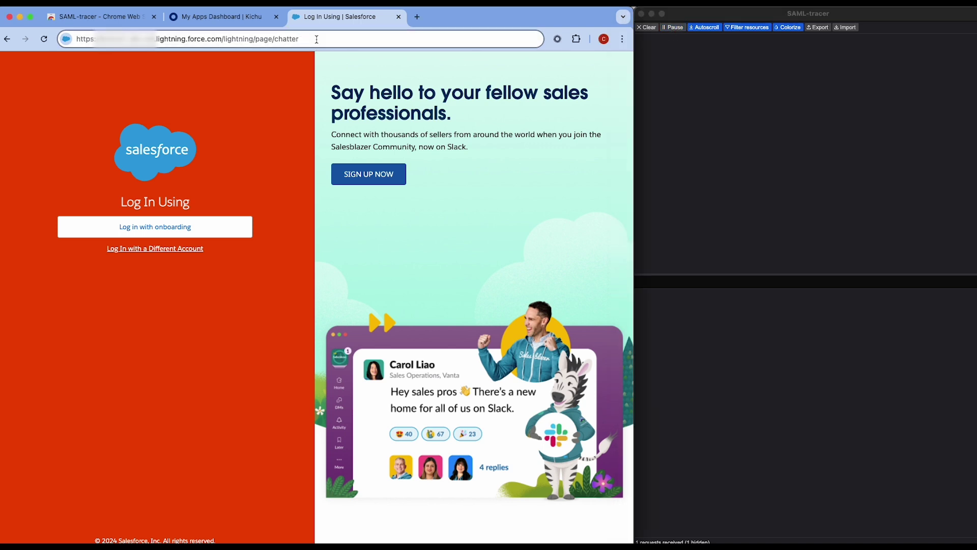
key("Return")
left_click(164, 229)
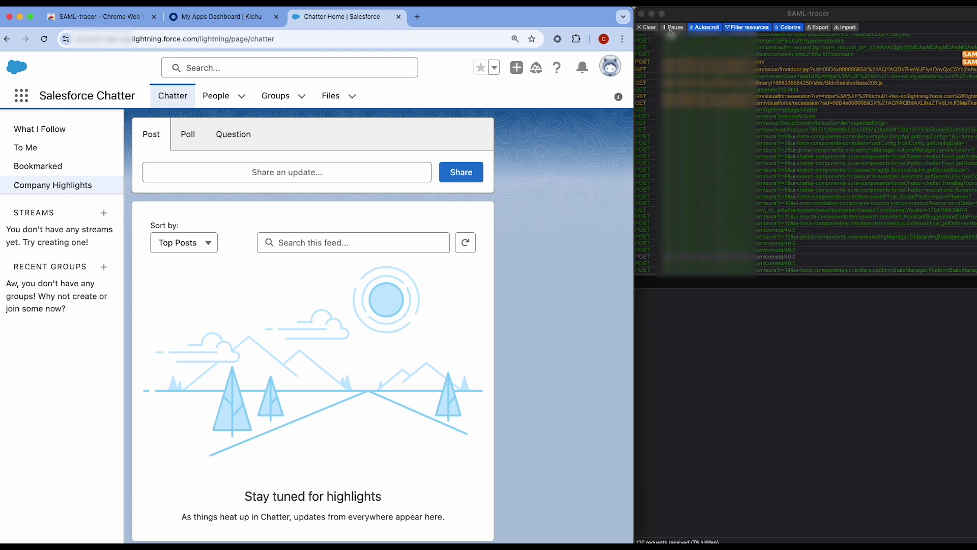
Compare the POST /sso/saml AuthnRequest XML with Okta's SAML Response, ending on the AuthnRequest.
left_click(675, 27)
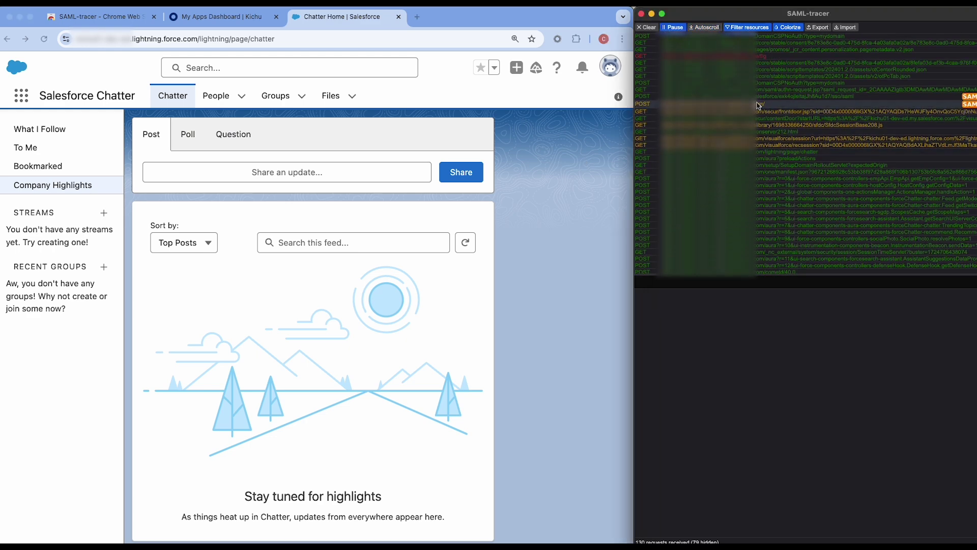
left_click(752, 98)
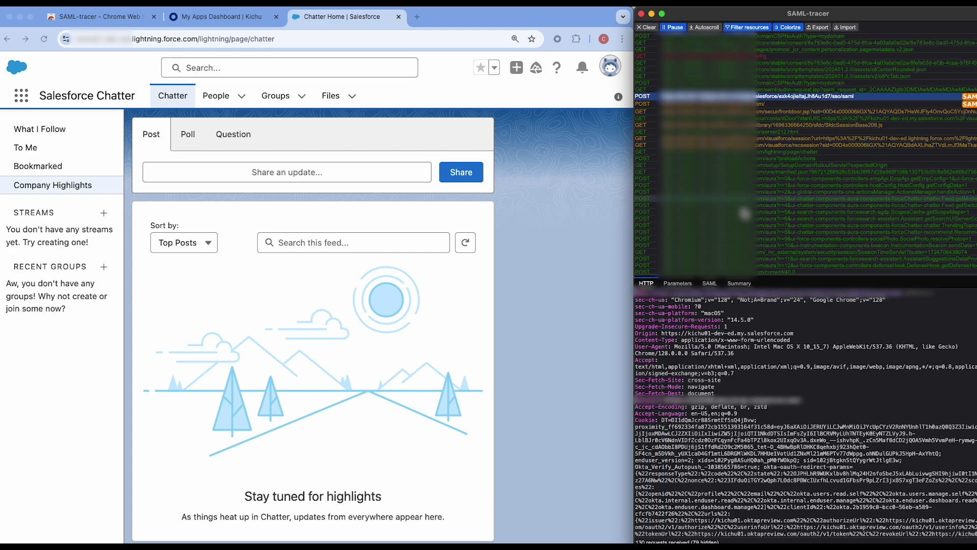
left_click(709, 284)
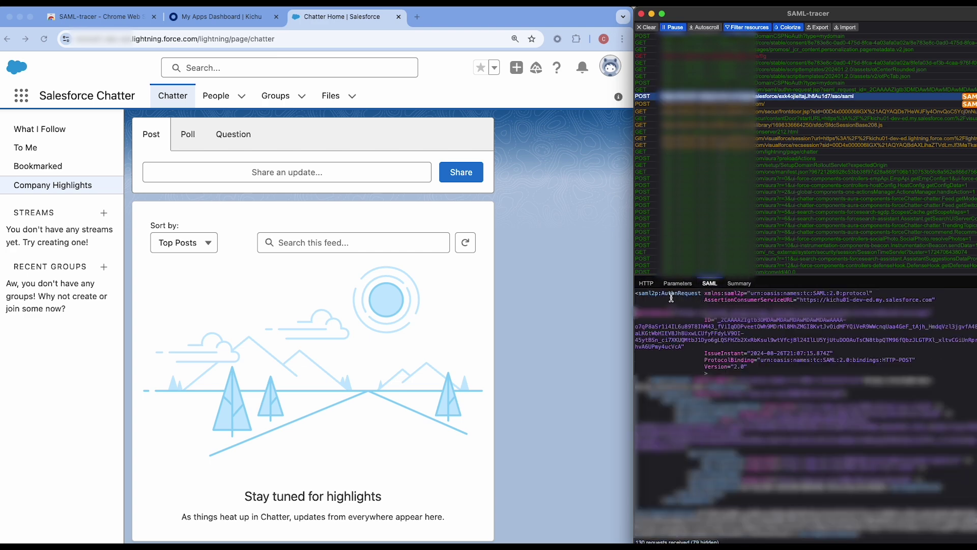
left_click_drag(663, 294, 701, 294)
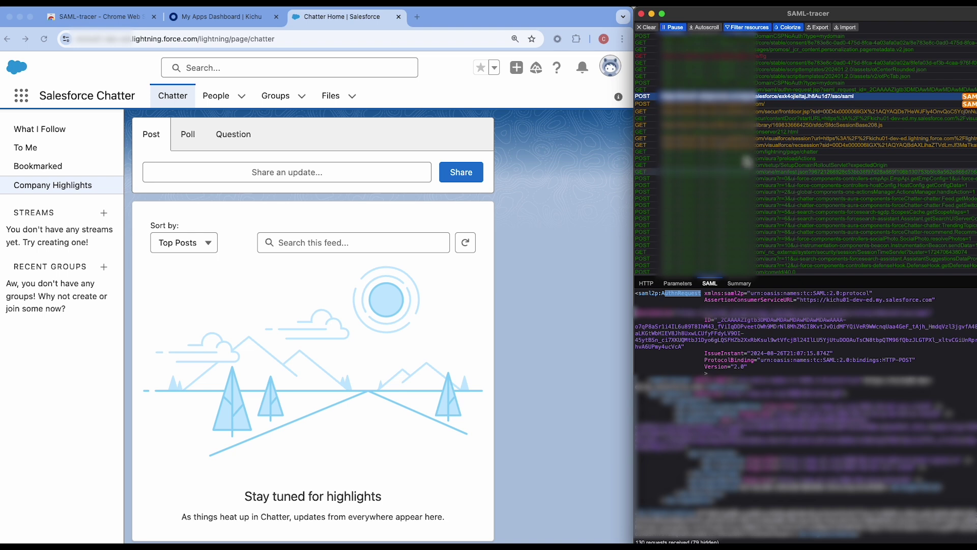
left_click(733, 104)
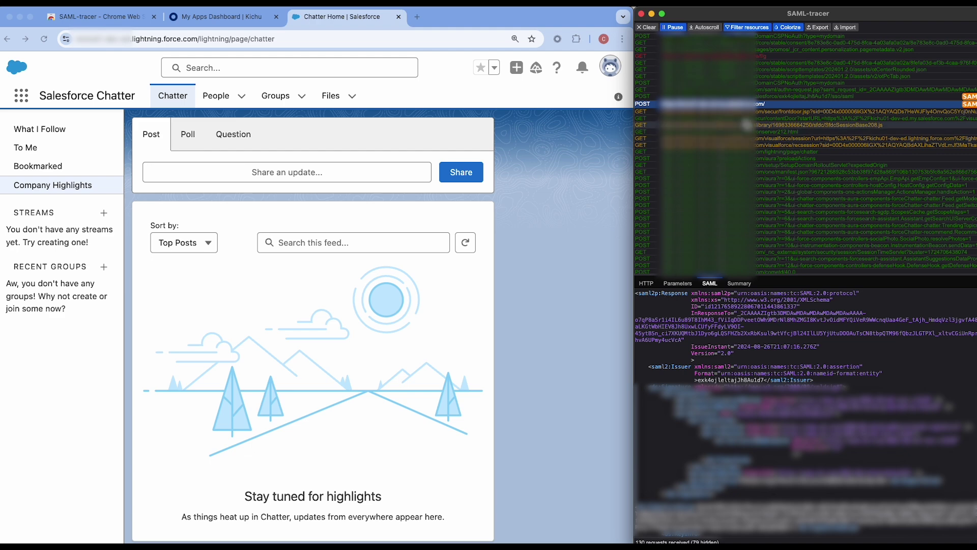
left_click(733, 97)
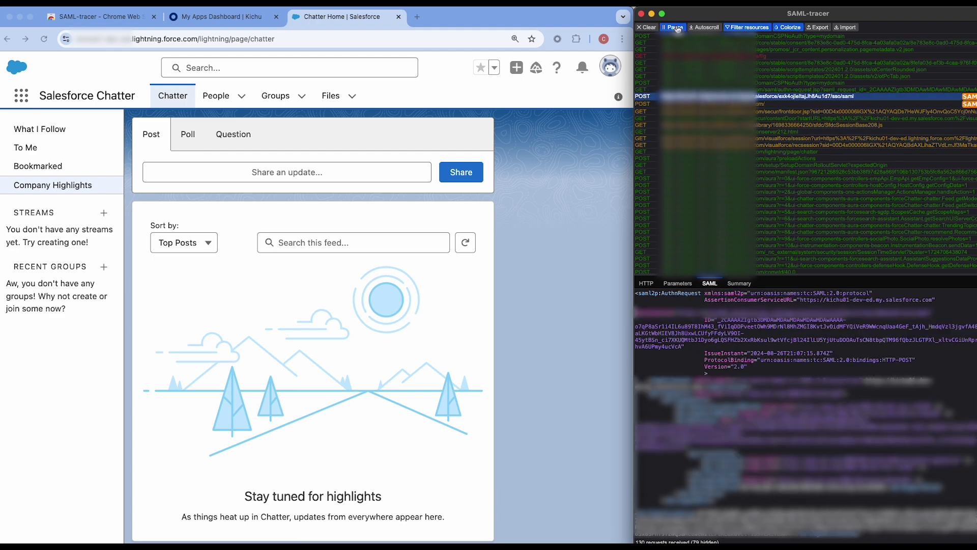